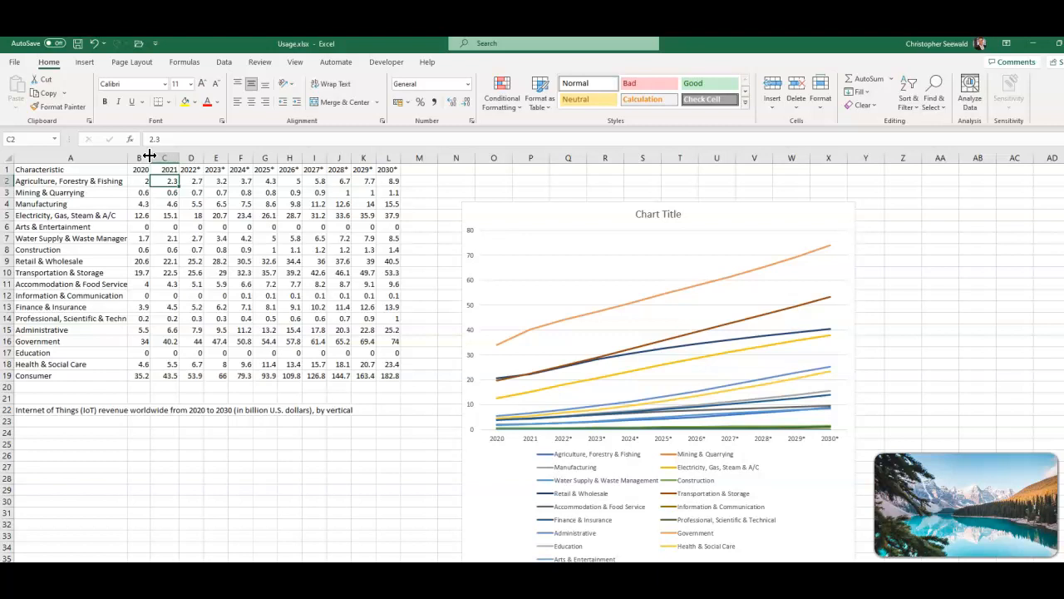
Wrap the text in the Characteristic labels A1:A19 and widen column A slightly
left_click(114, 319)
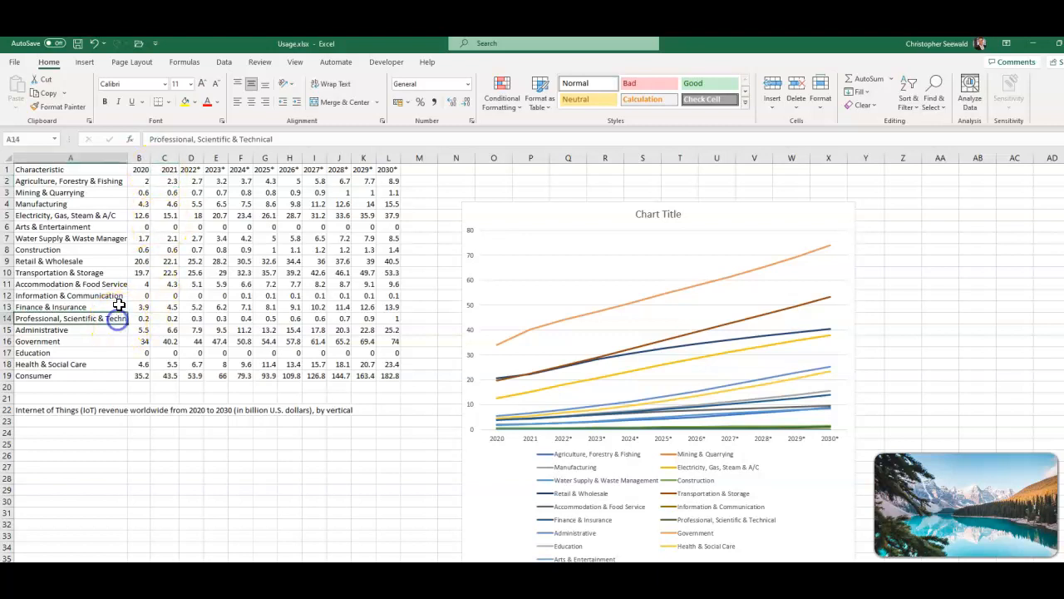
left_click(116, 241)
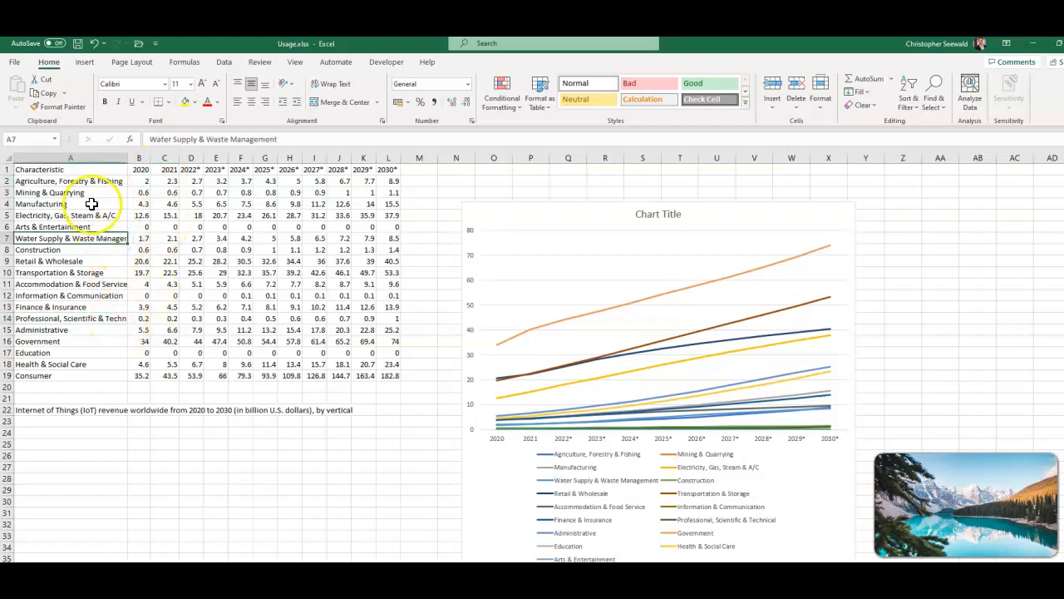
left_click_drag(79, 173, 77, 375)
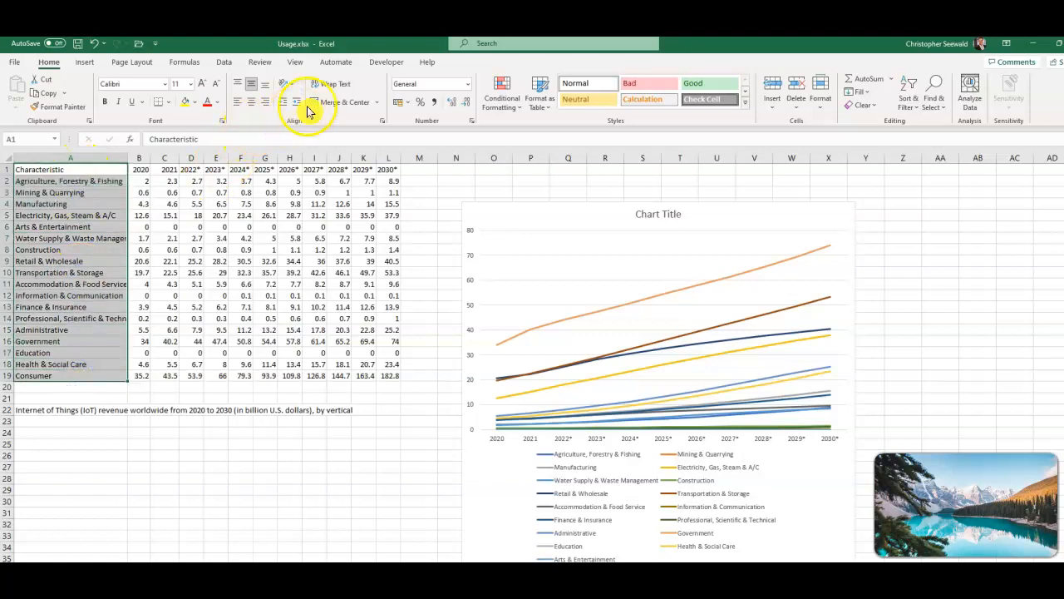
left_click(326, 85)
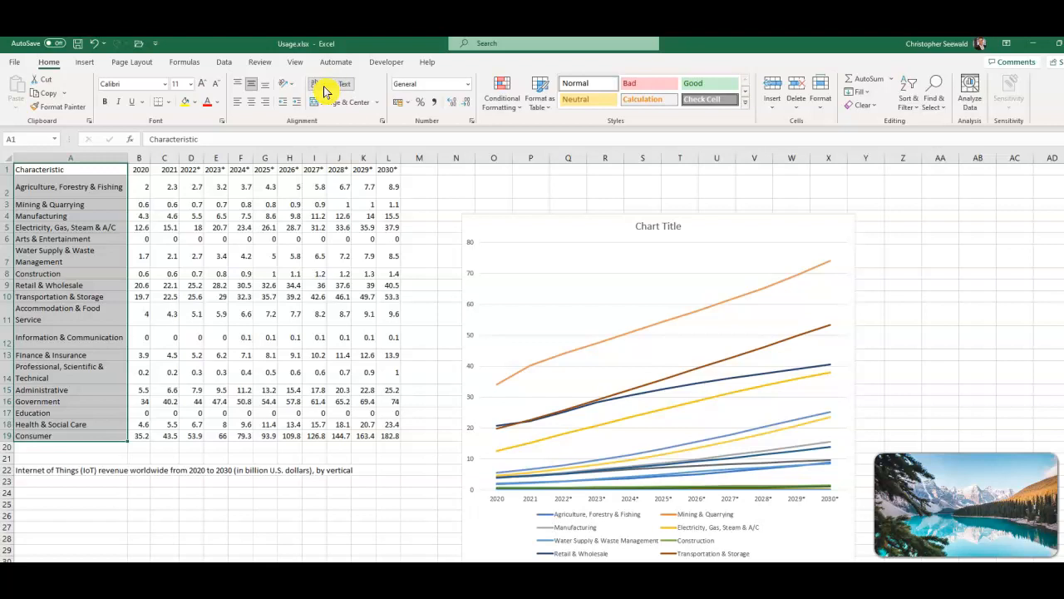
left_click_drag(129, 157, 143, 155)
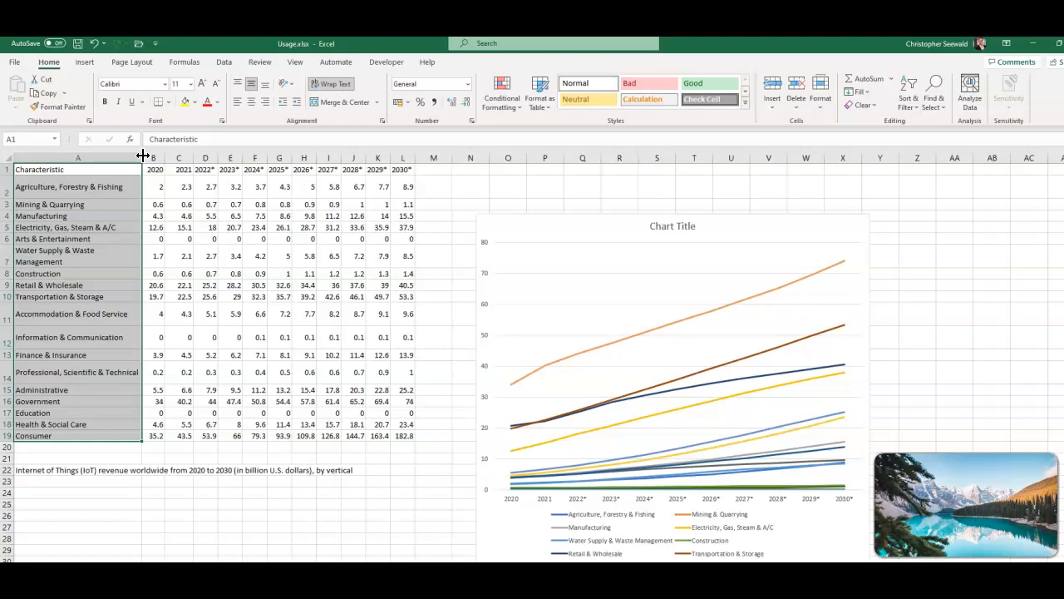
left_click(78, 505)
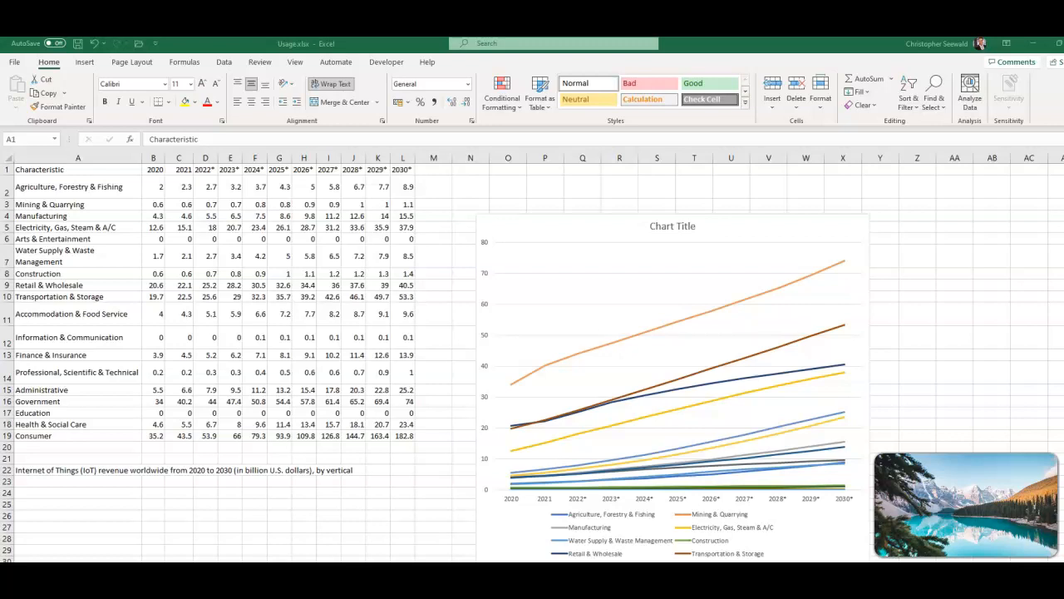
Set up an Equal To highlight rule on the data range B2:L19 with 0 as the comparison value
left_click(264, 344)
left_click_drag(155, 188, 397, 438)
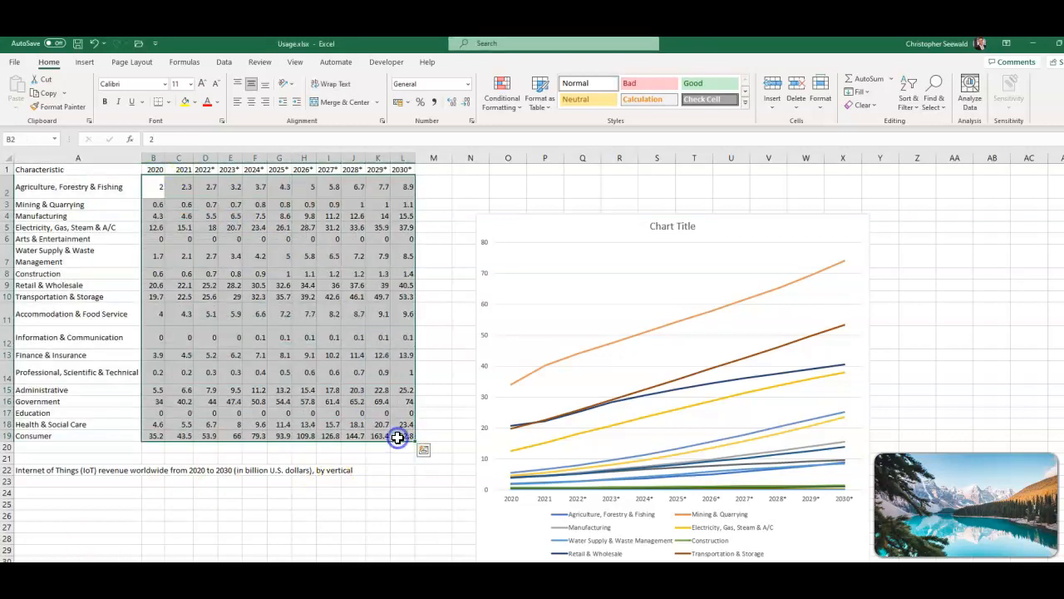
left_click(512, 110)
mouse_move(525, 132)
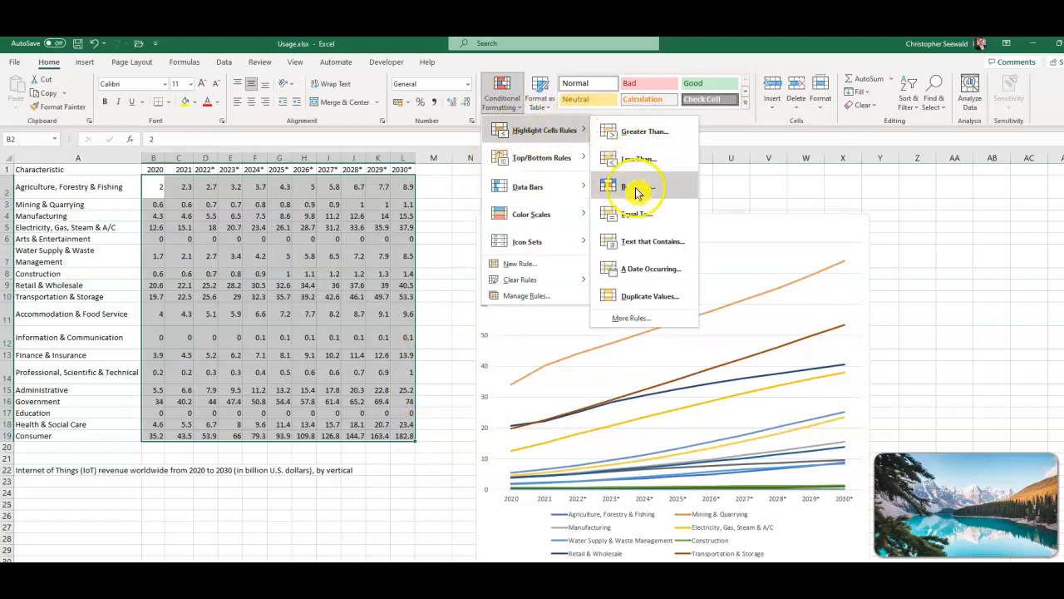
left_click(636, 215)
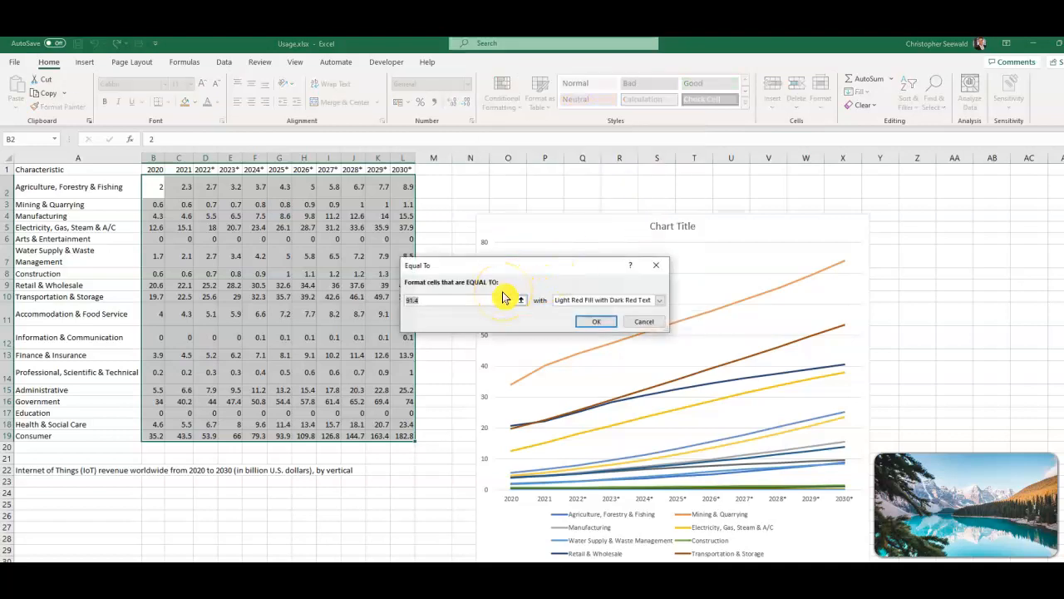
type("0")
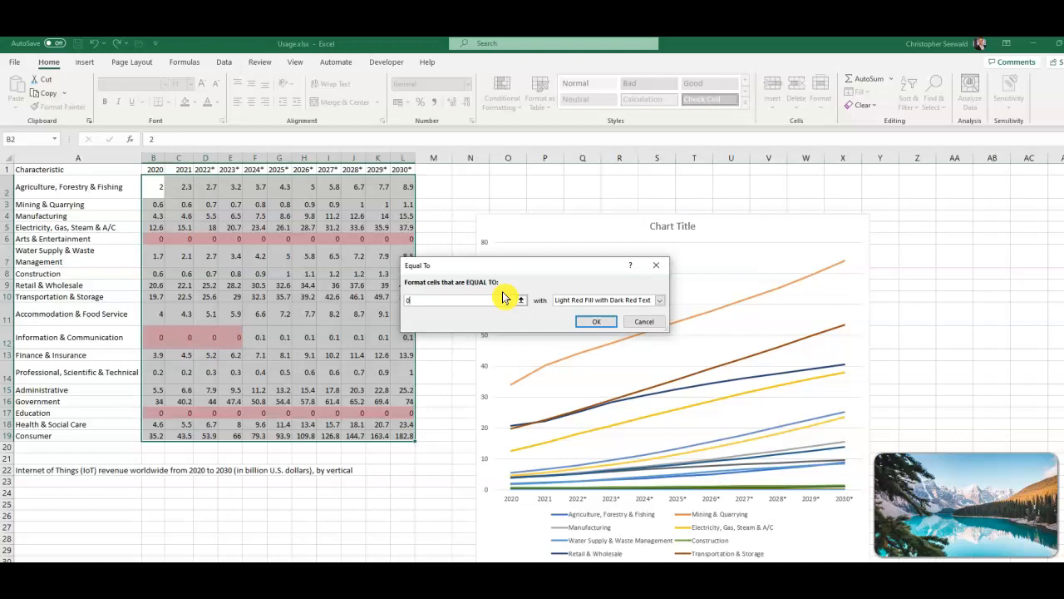
Give the equal-to-zero rule a custom format with a green fill and black font, and apply it
left_click(659, 300)
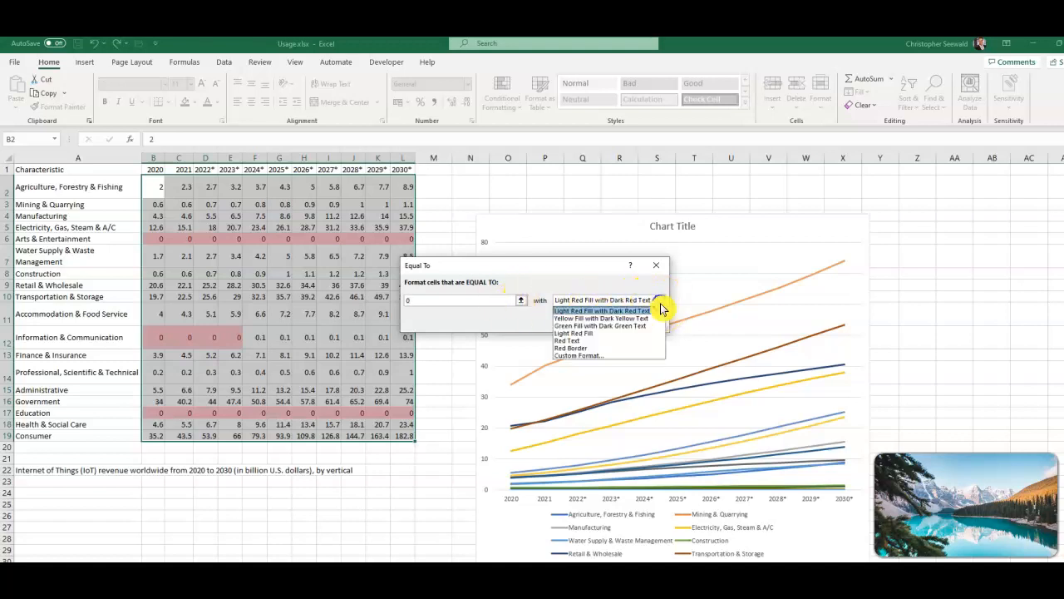
left_click(587, 357)
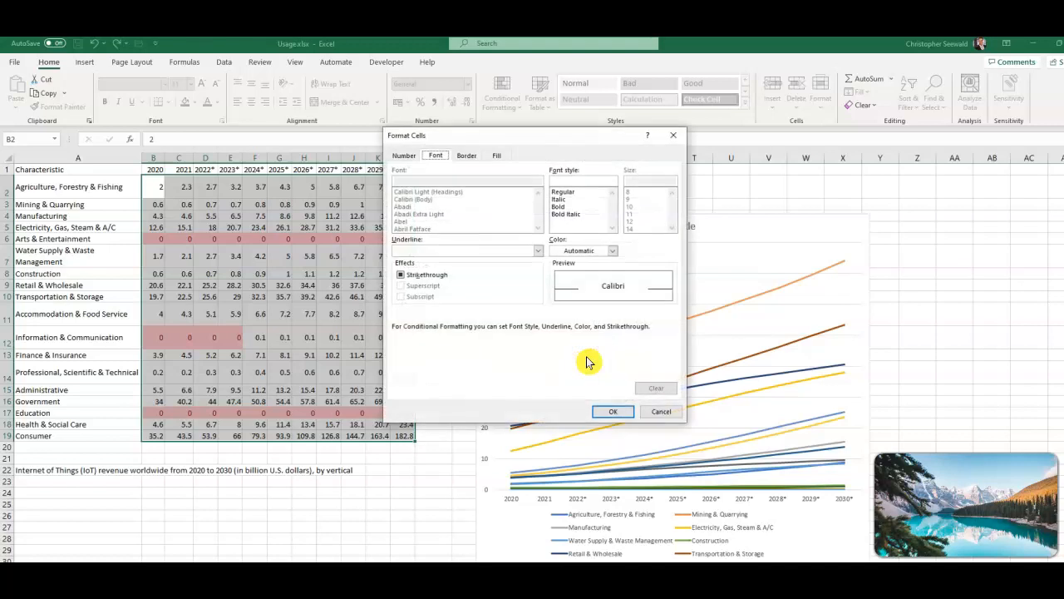
left_click(497, 156)
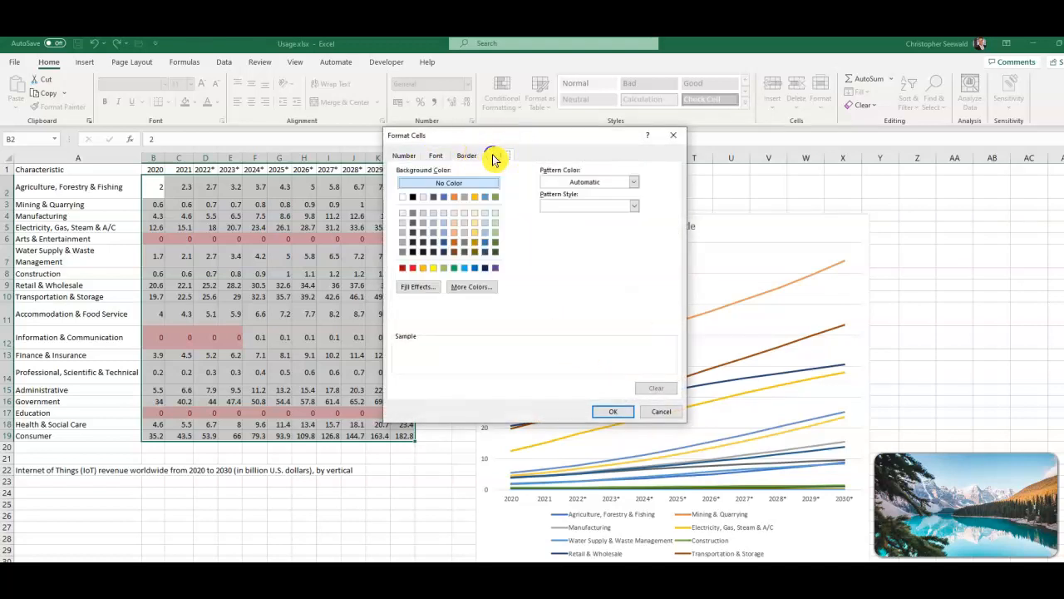
left_click(495, 198)
left_click(436, 157)
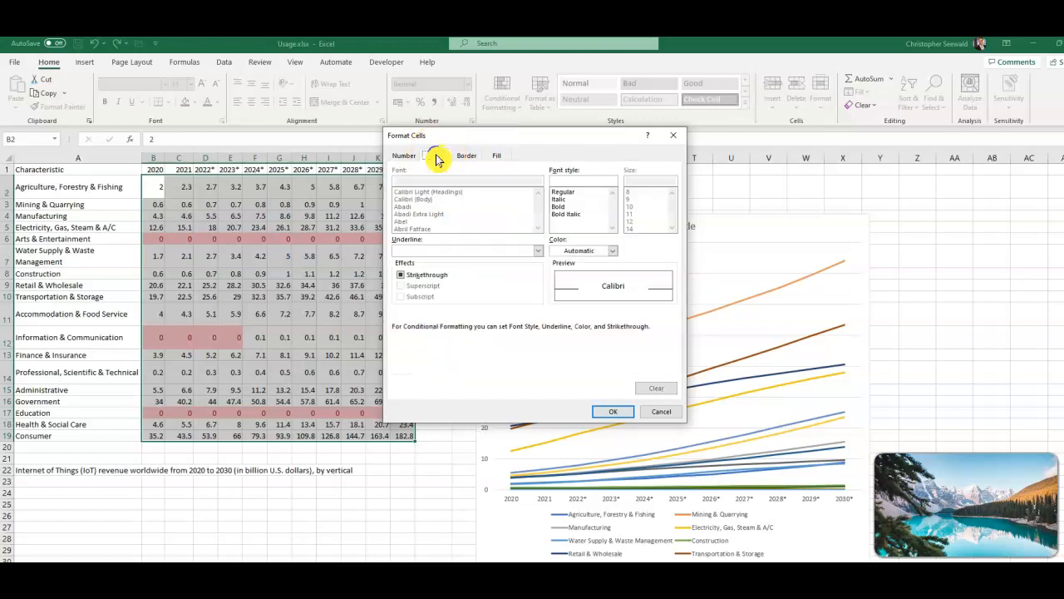
left_click(612, 251)
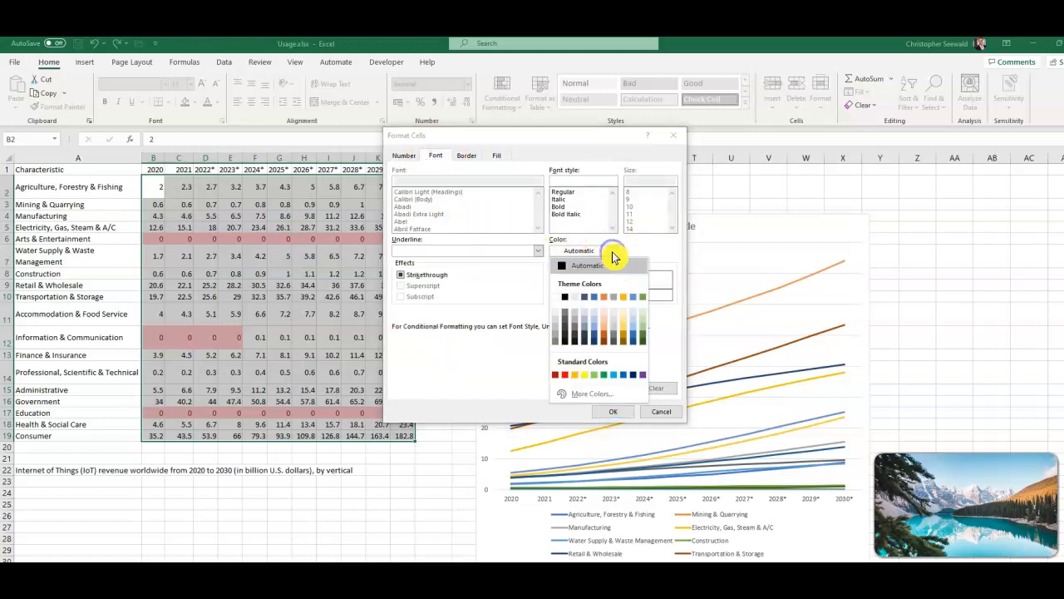
left_click(564, 296)
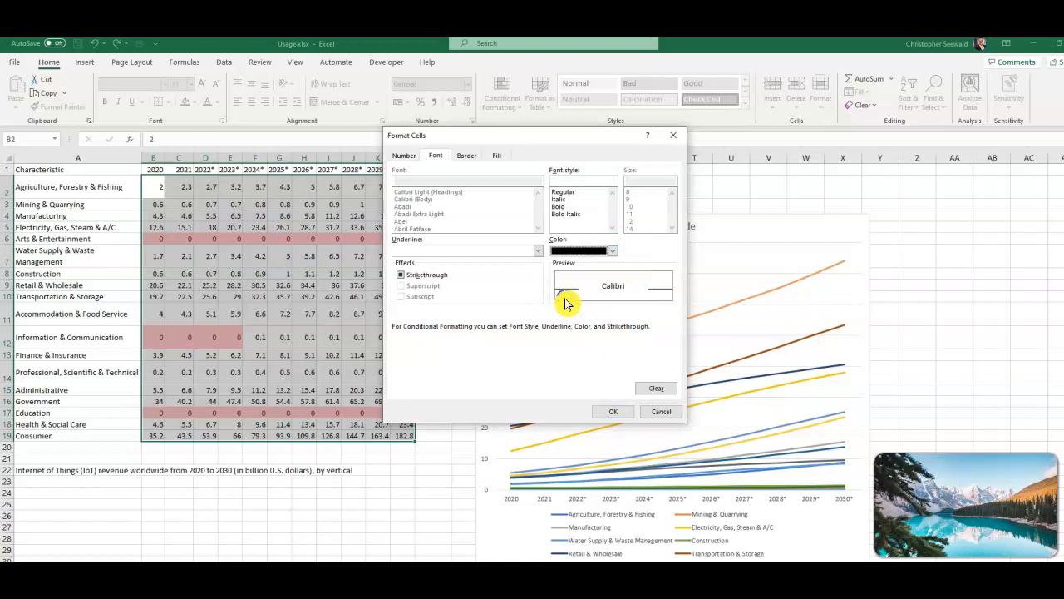
left_click(613, 411)
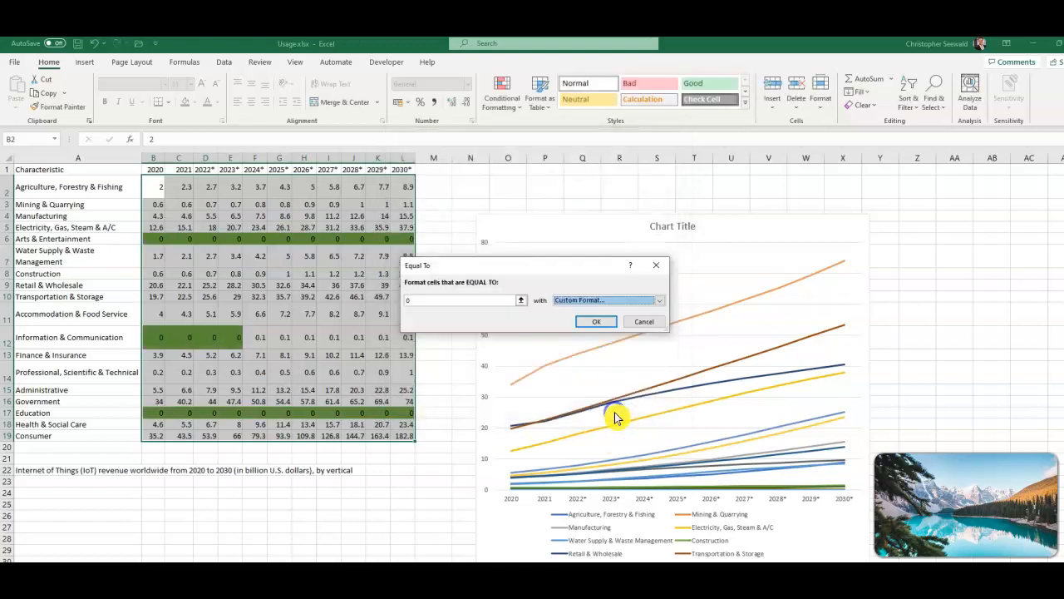
left_click(597, 321)
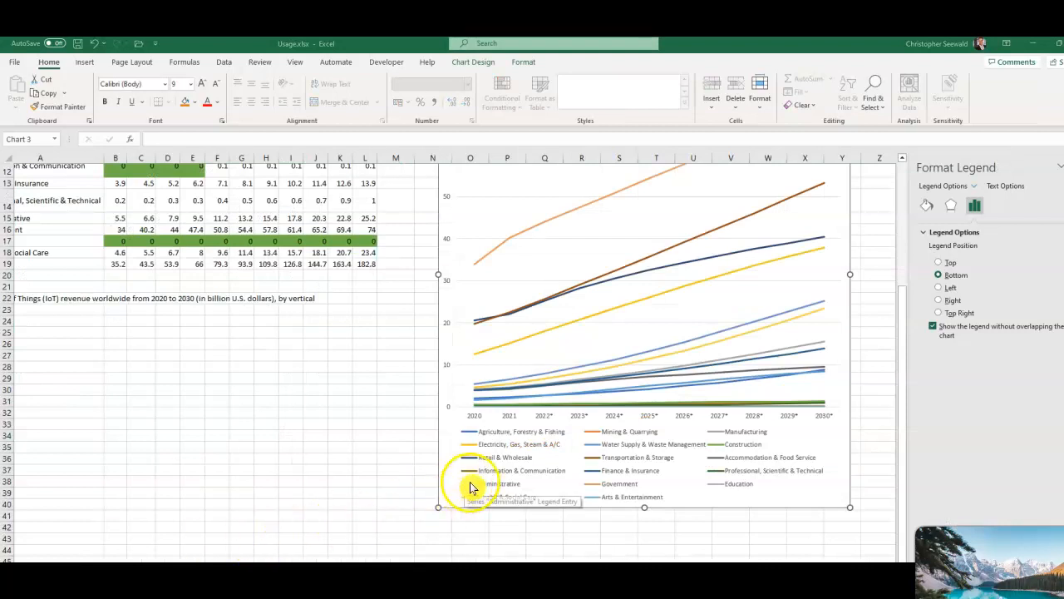
Set the line chart's legend position to Right
left_click(526, 460)
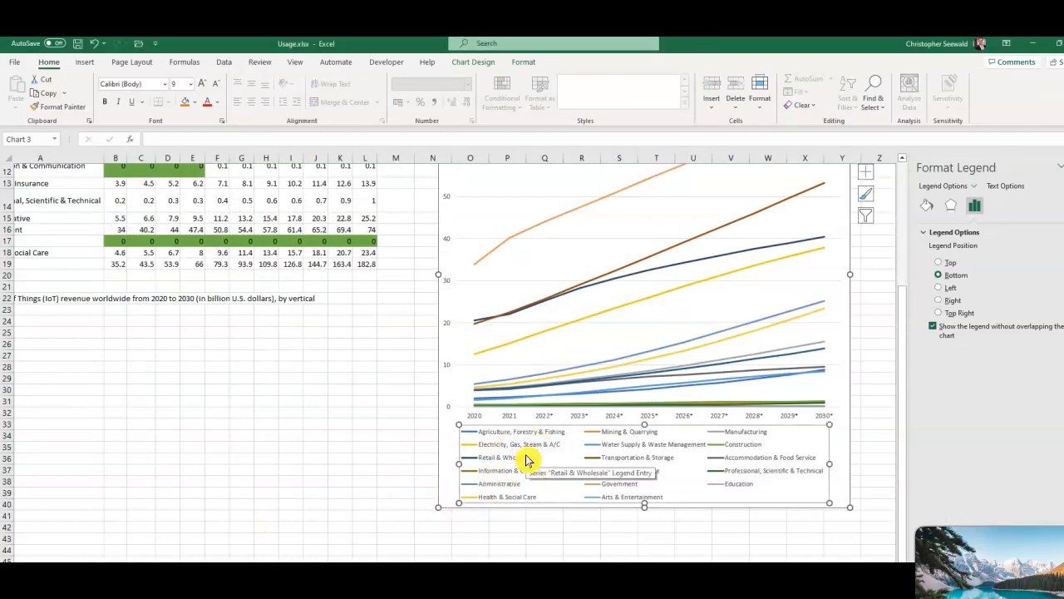
mouse_move(459, 463)
left_mouse_down()
mouse_move(571, 463)
mouse_move(533, 474)
mouse_move(448, 468)
left_mouse_up()
right_click(509, 462)
left_click(558, 569)
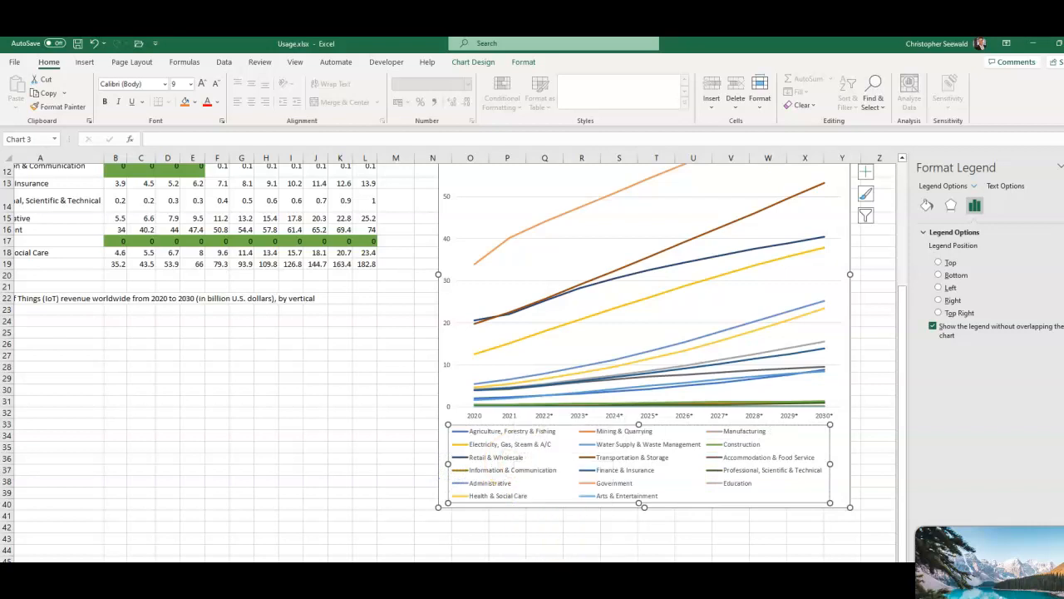
left_click(940, 300)
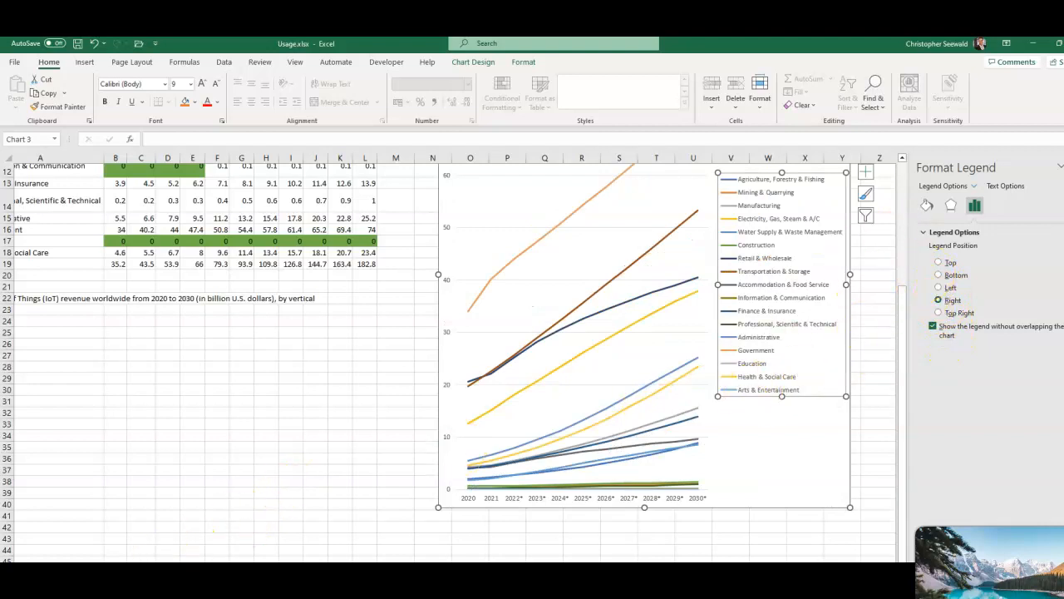
Copy the text "Internet of Things (IoT) revenue worldwide from 2020 to 2030" from cell A22
scroll(340, 444, "up", 4)
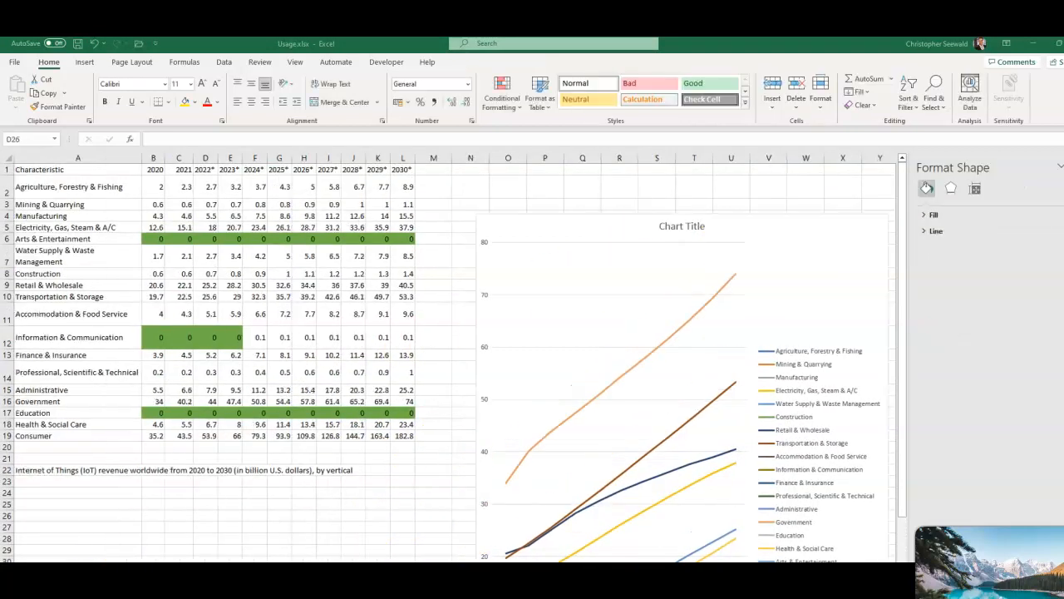
left_click(56, 470)
left_click_drag(149, 139, 364, 139)
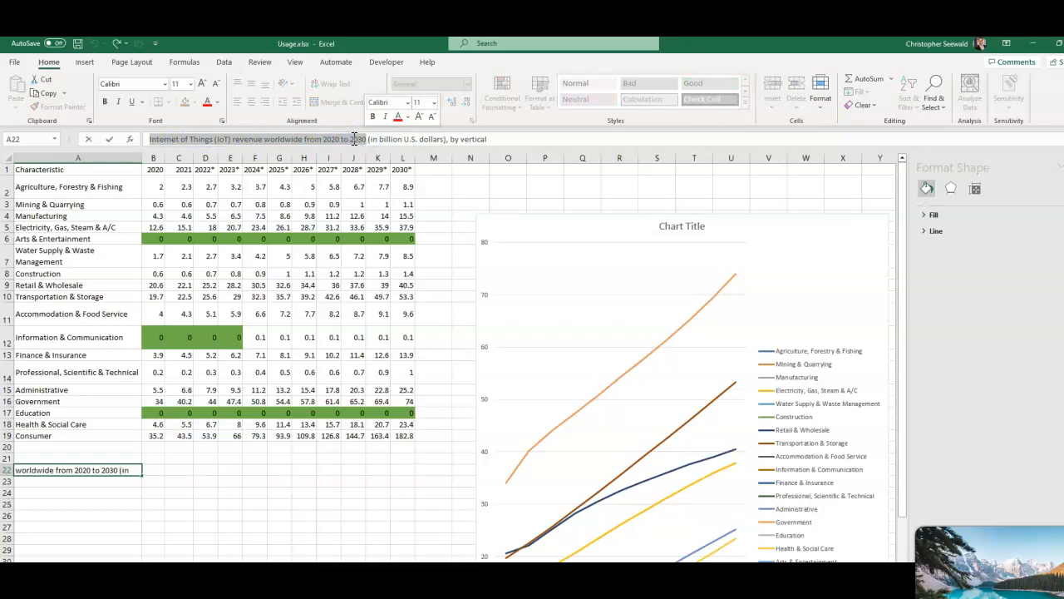
key("ctrl+c")
Replace the placeholder chart title with the copied text "Internet of Things (IoT) revenue worldwide from 2020 to 2030"
left_click(675, 226)
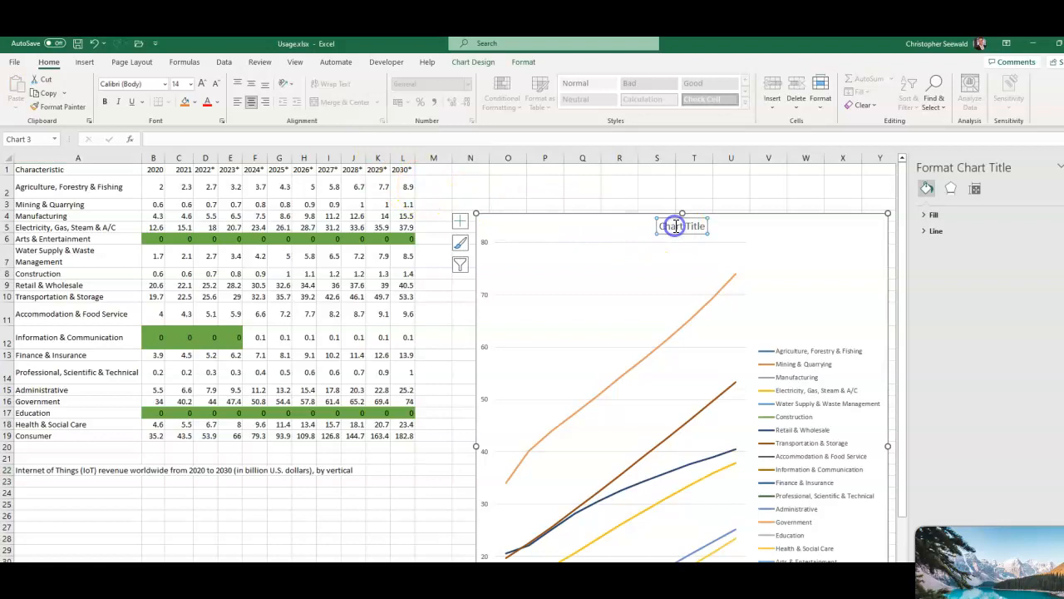
left_click_drag(661, 225, 701, 226)
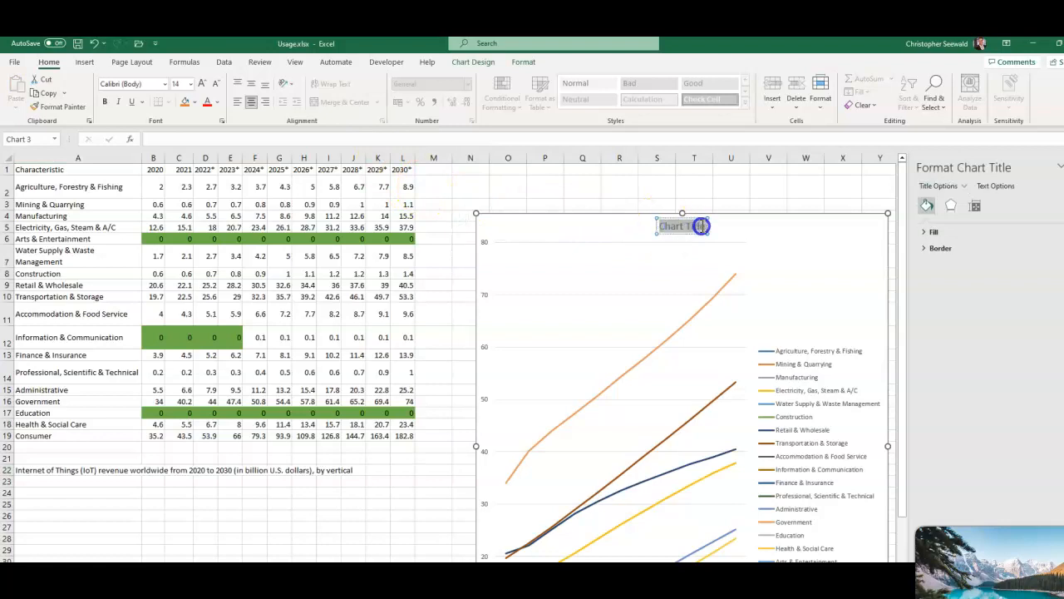
right_click(700, 226)
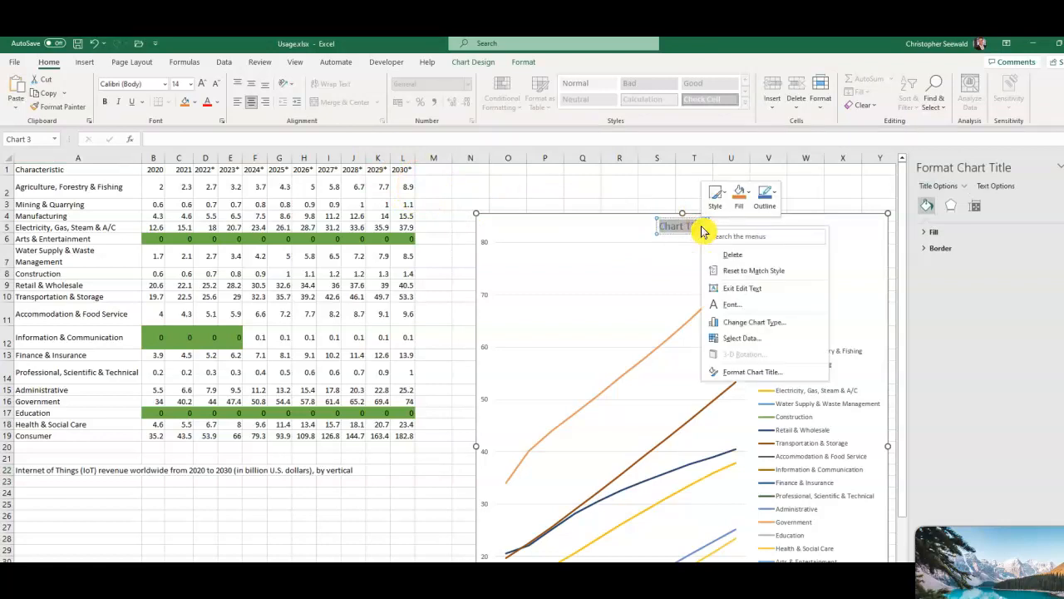
left_click(16, 106)
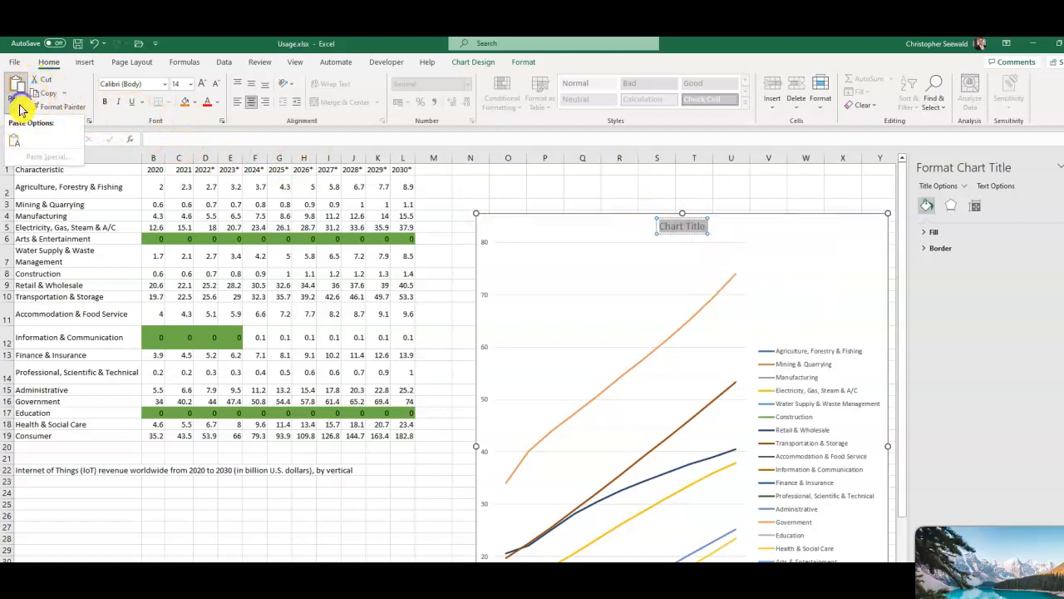
left_click(18, 140)
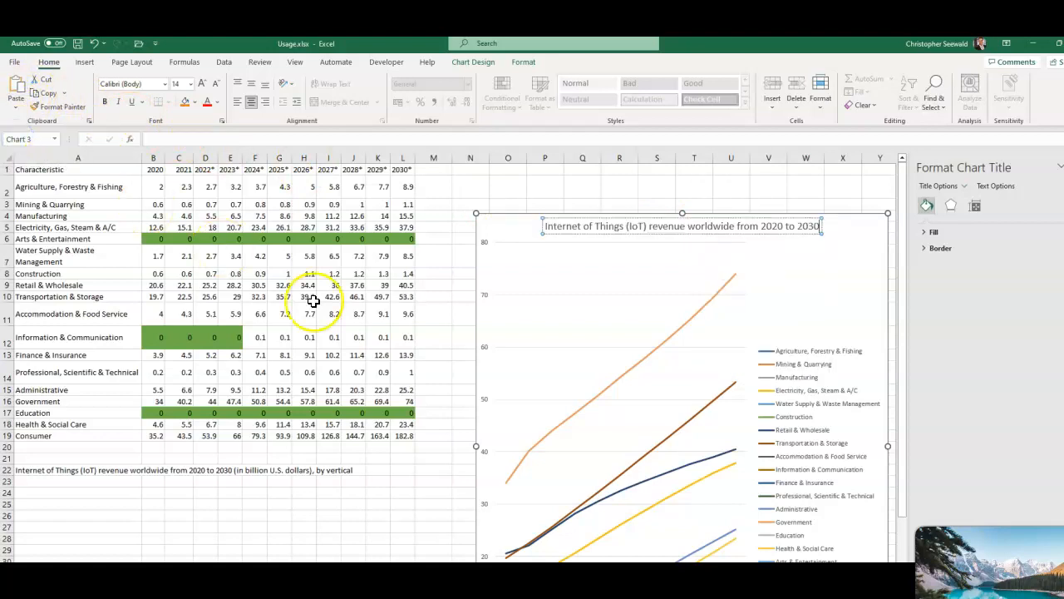
left_click(572, 287)
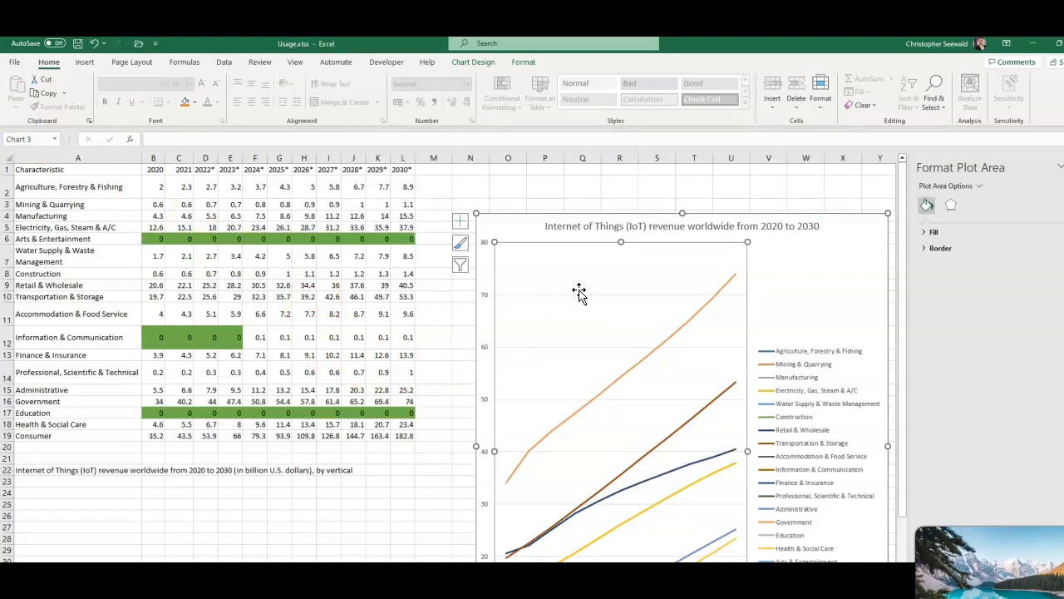
left_click(494, 259)
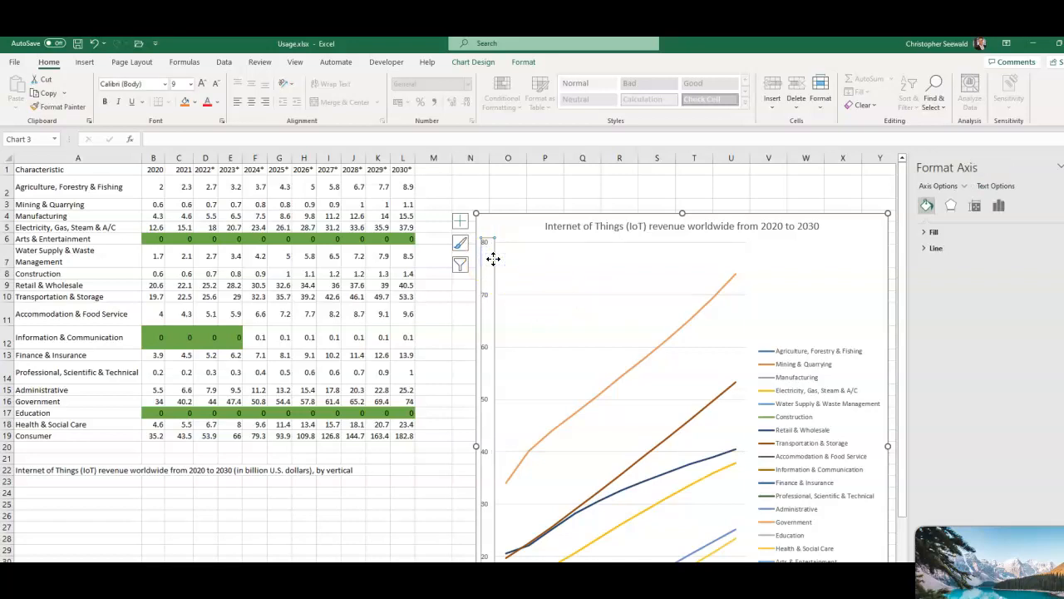
right_click(491, 259)
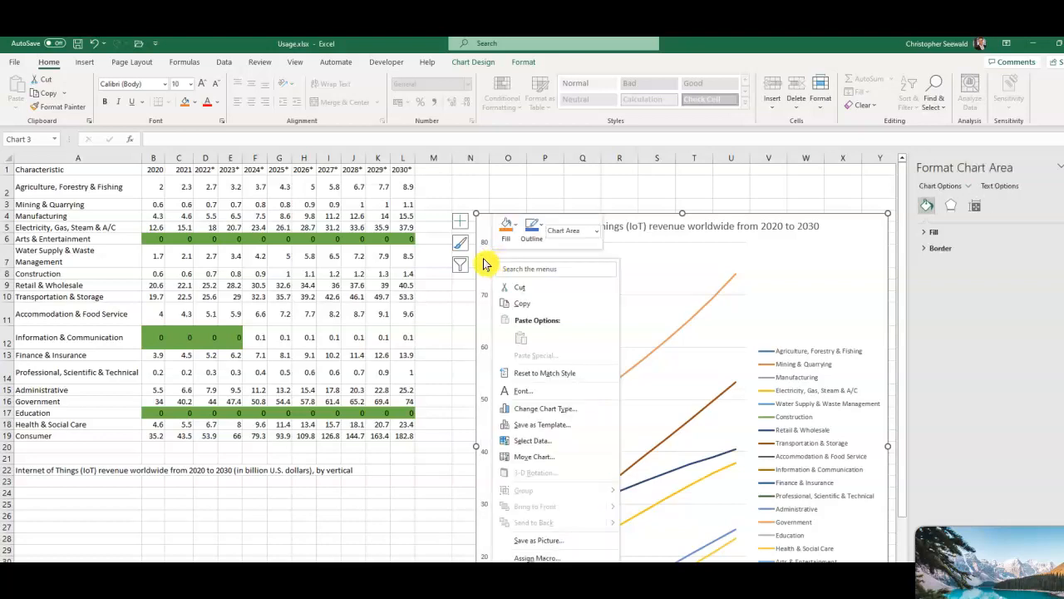
left_click(484, 259)
left_click(485, 249)
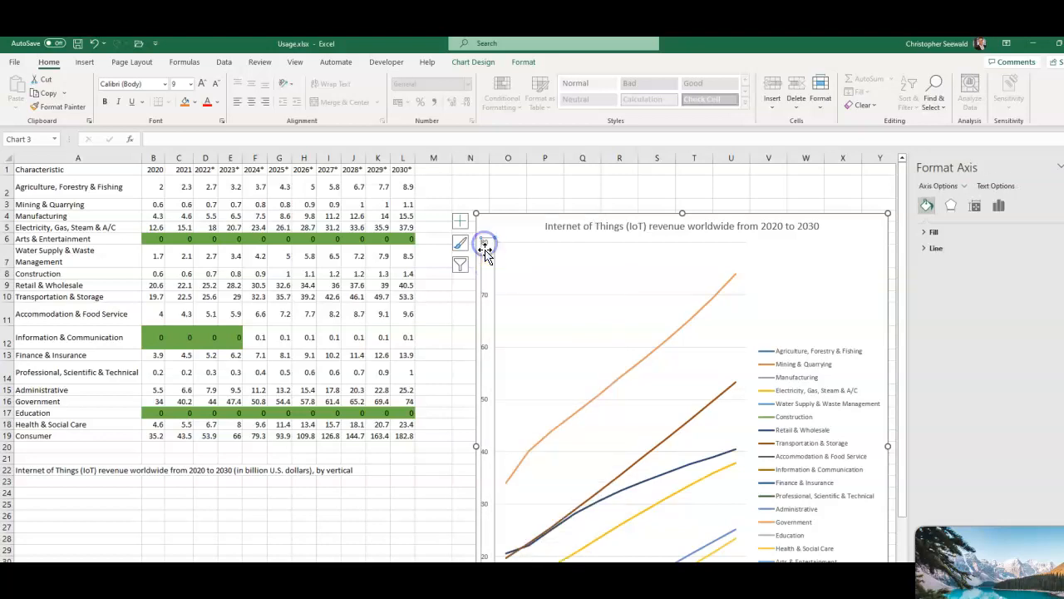
right_click(485, 251)
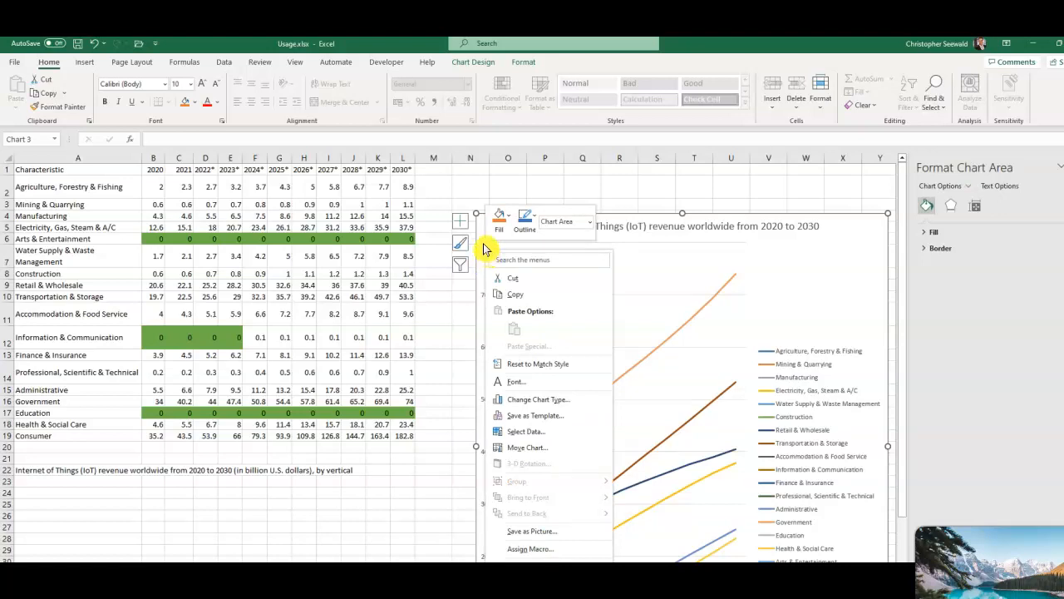
left_click(483, 245)
Set the maximum bound of the line chart's vertical value axis to 220
left_click(485, 238)
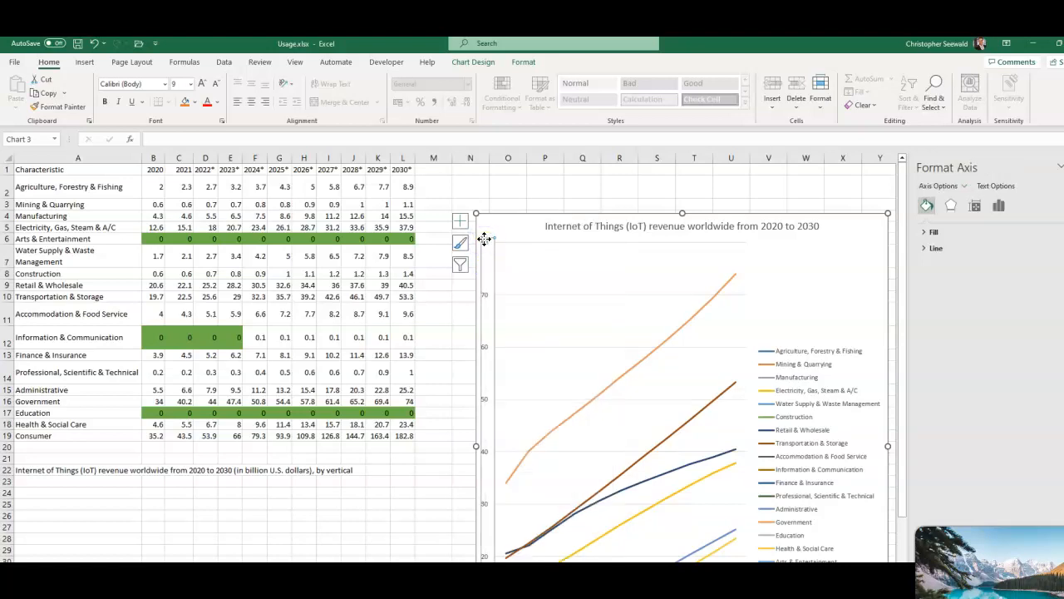
right_click(485, 243)
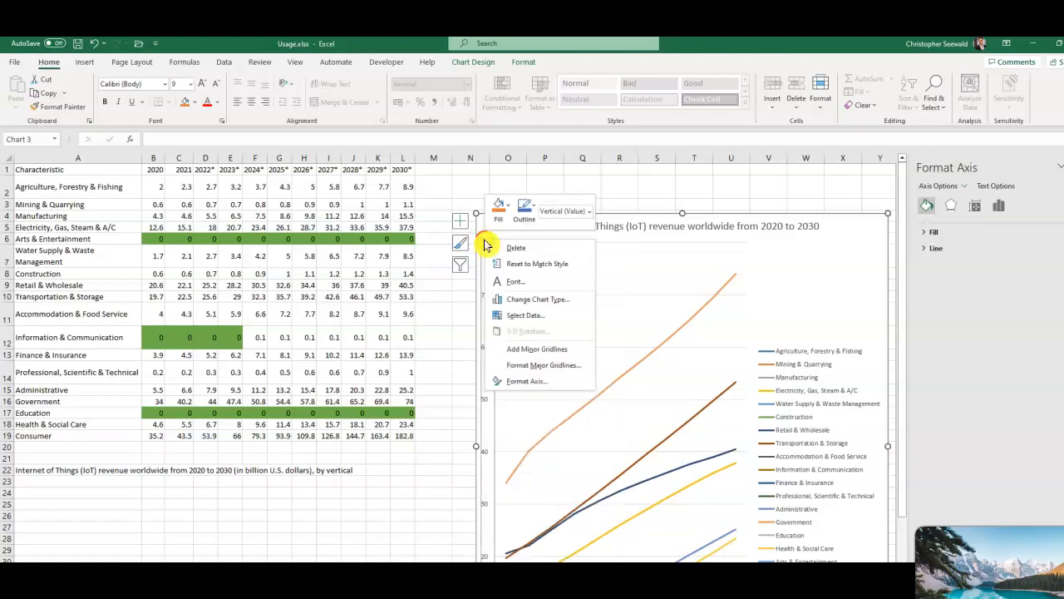
left_click(514, 381)
left_click(1016, 274)
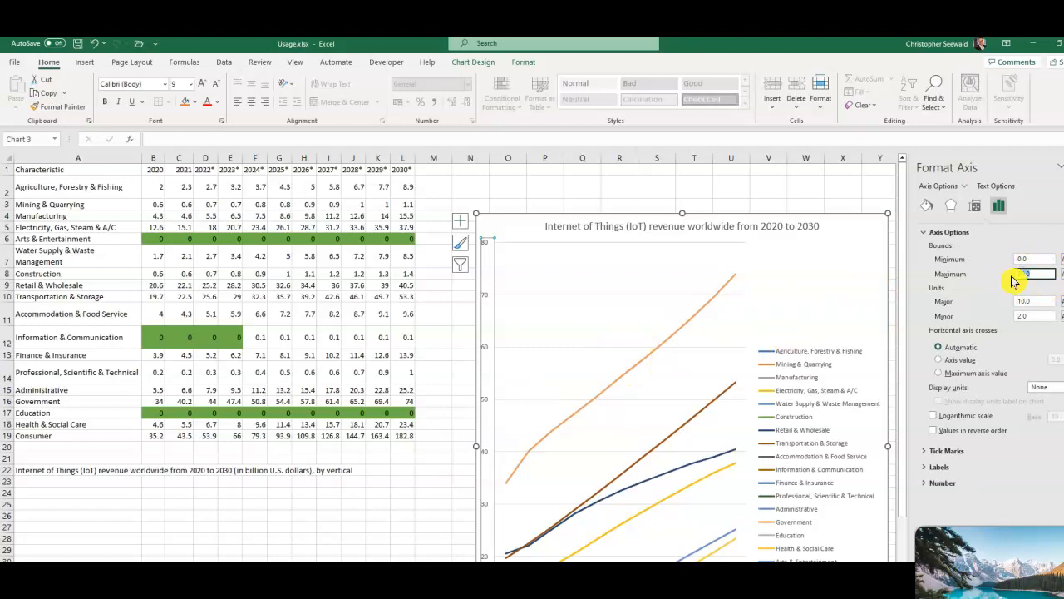
key("Tab")
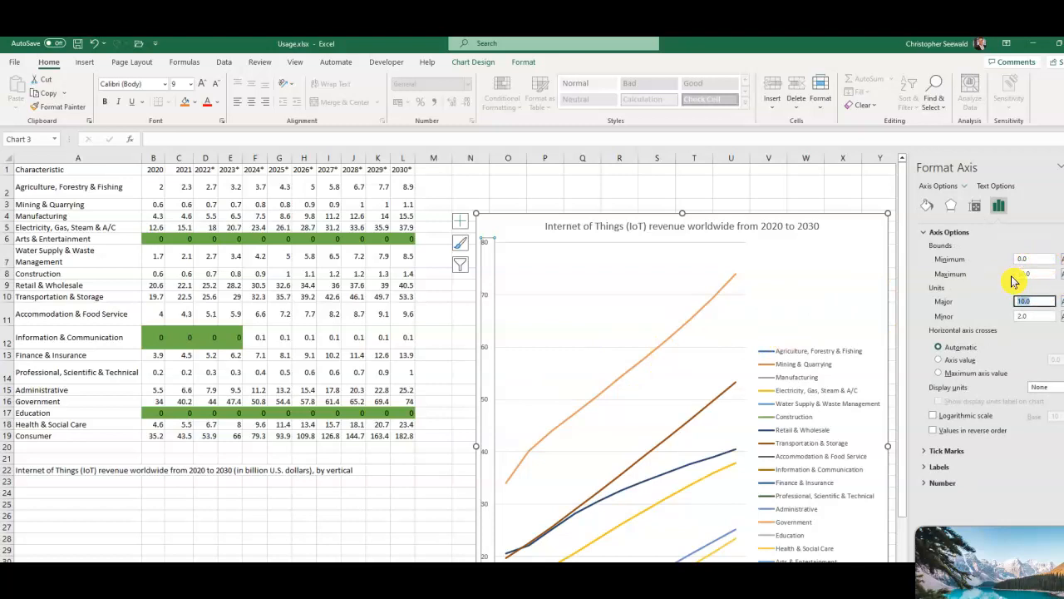
left_click(1016, 274)
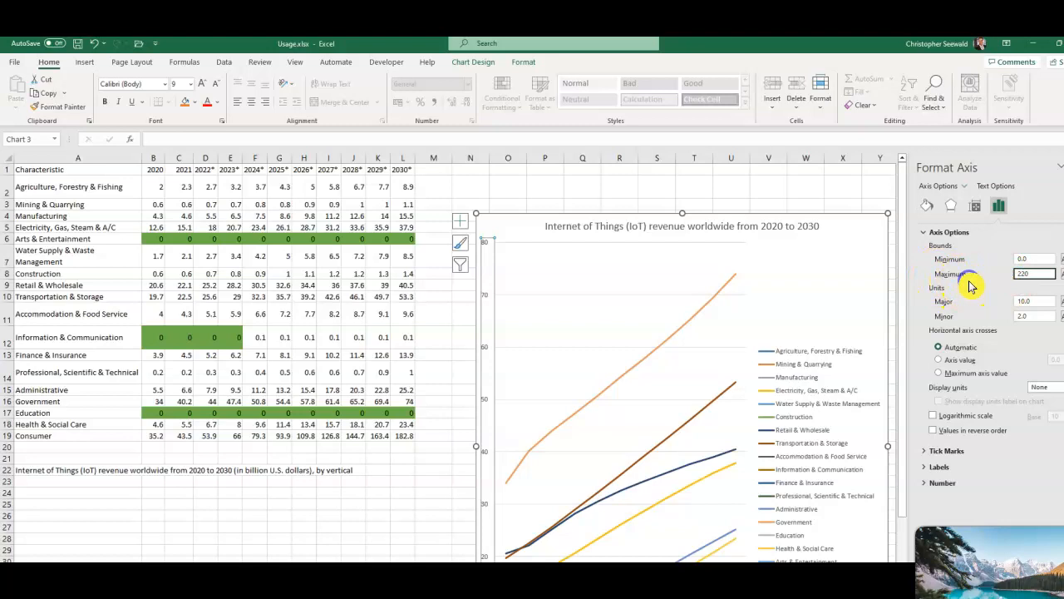
left_click(960, 360)
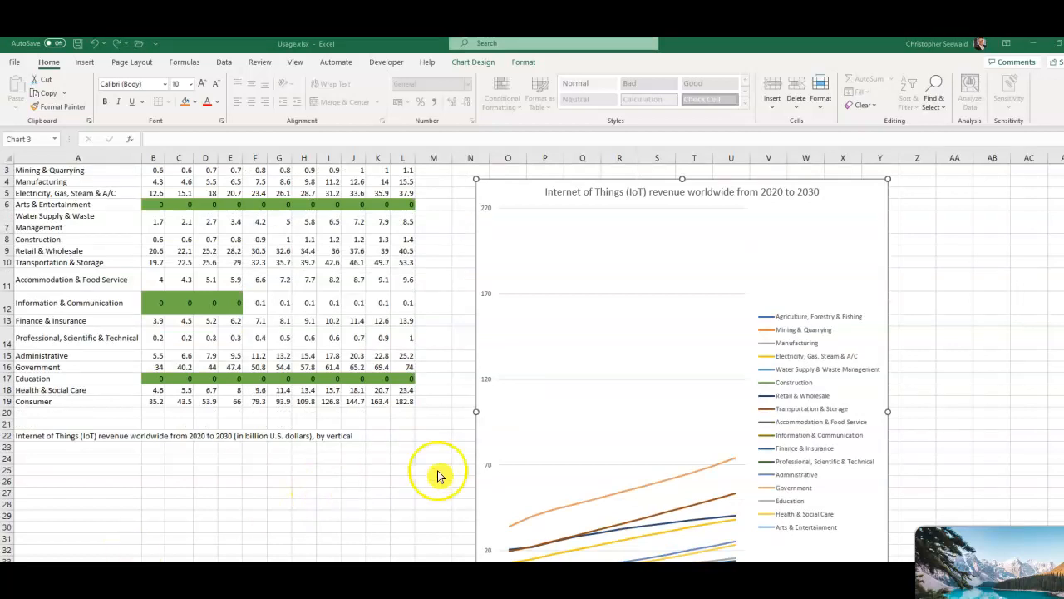
Insert the picture IoT.png from the Question 4 folder over the line chart and apply the second-lightest transparency preset to it
left_click(604, 265)
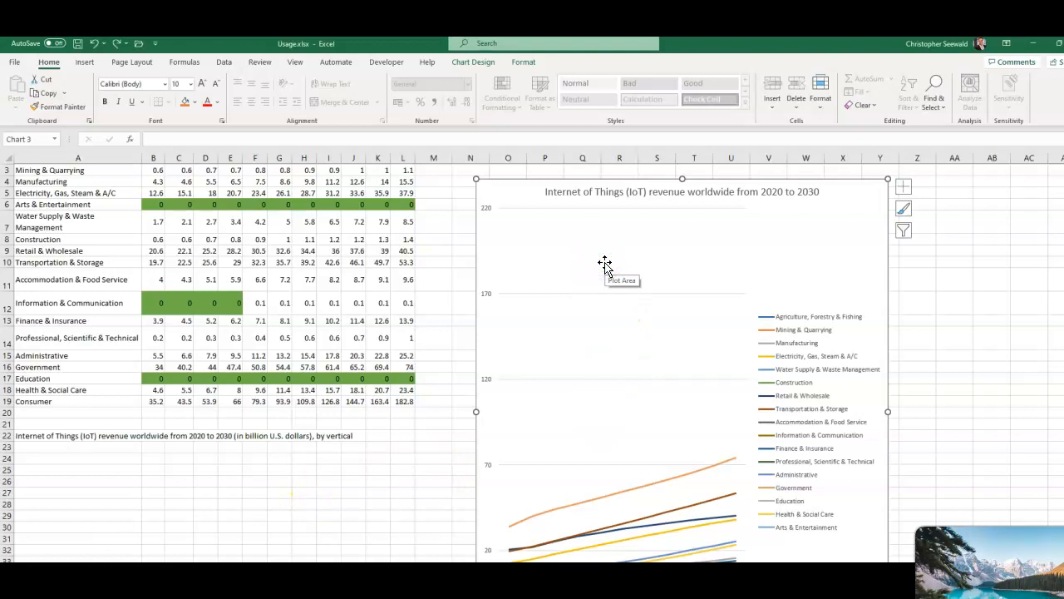
left_click(87, 64)
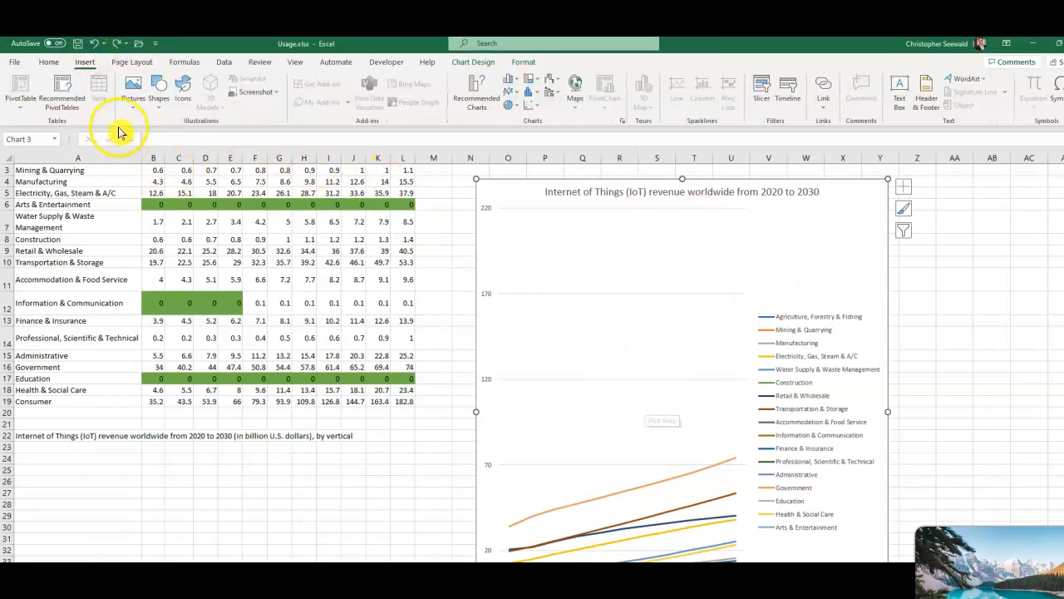
left_click(134, 102)
left_click(160, 142)
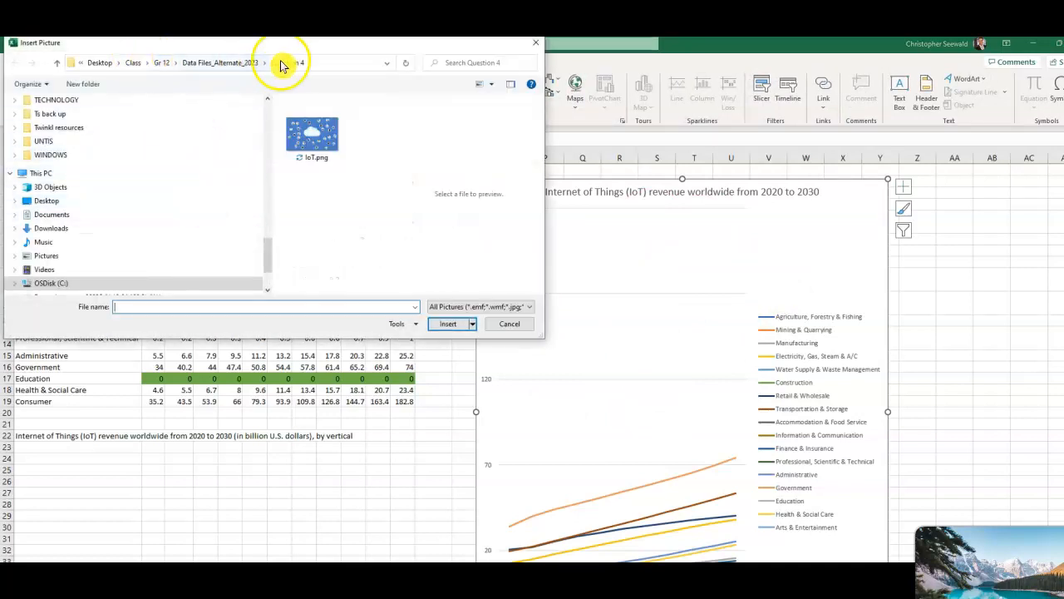
left_click(313, 129)
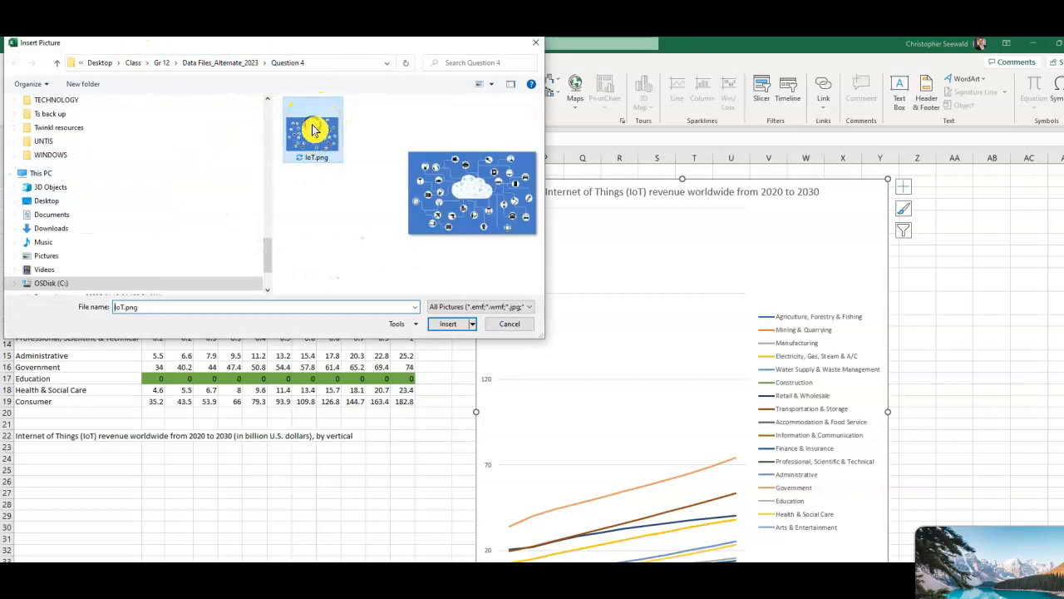
left_click(447, 324)
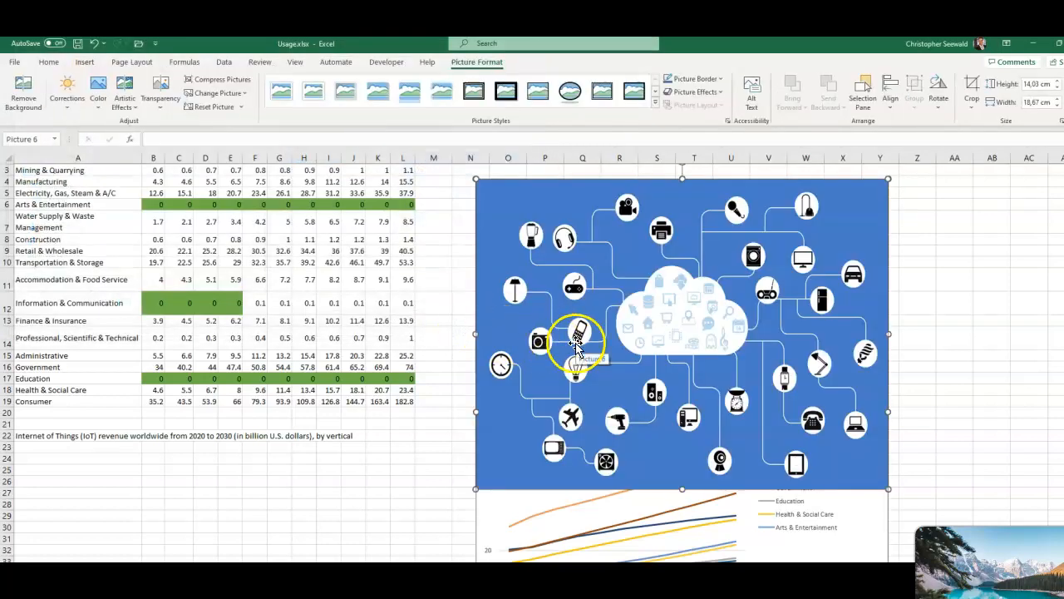
left_click(157, 113)
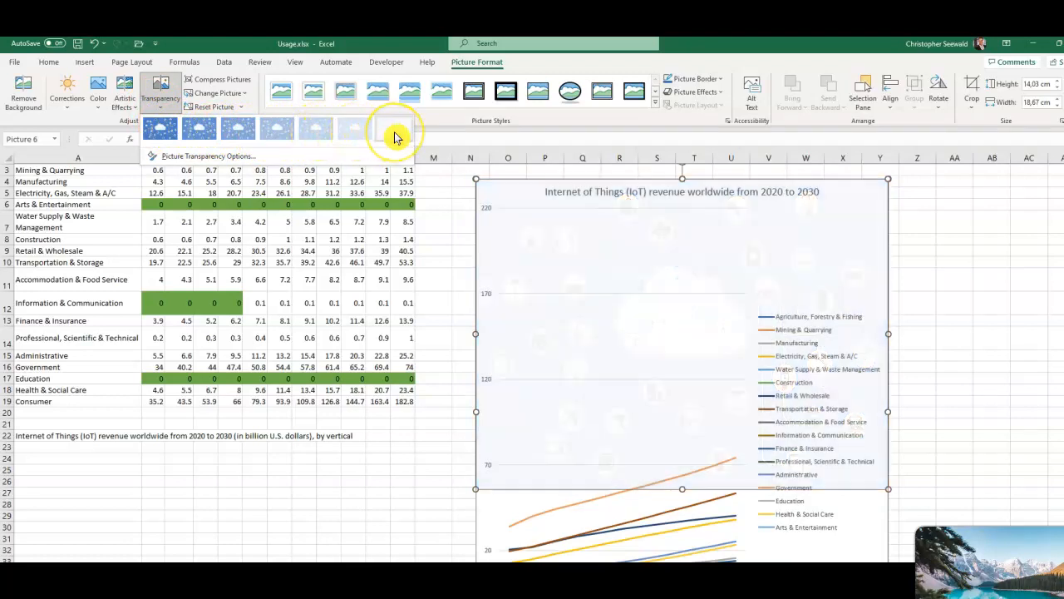
left_click(352, 135)
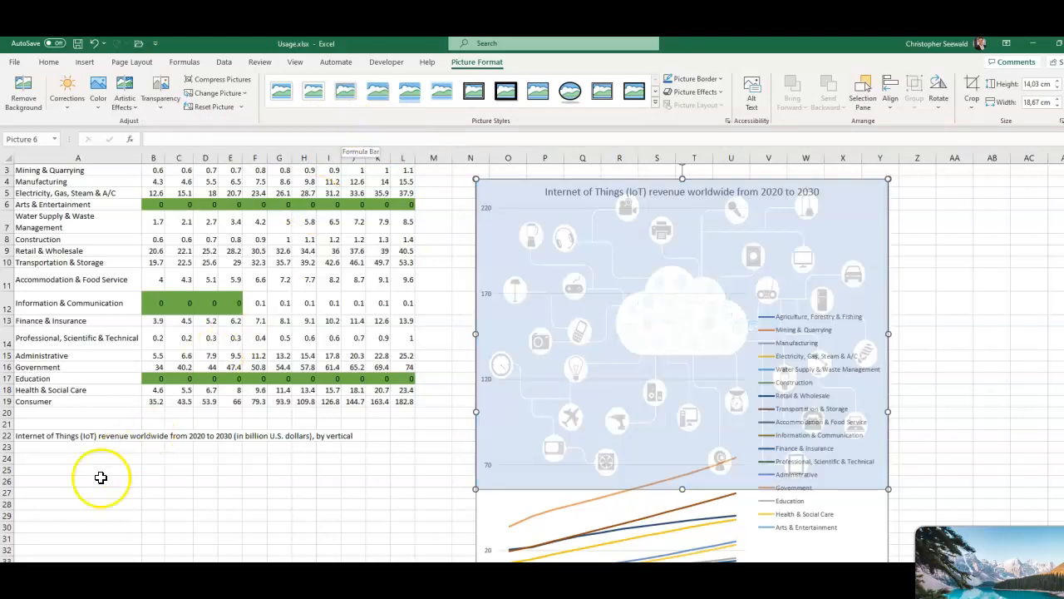